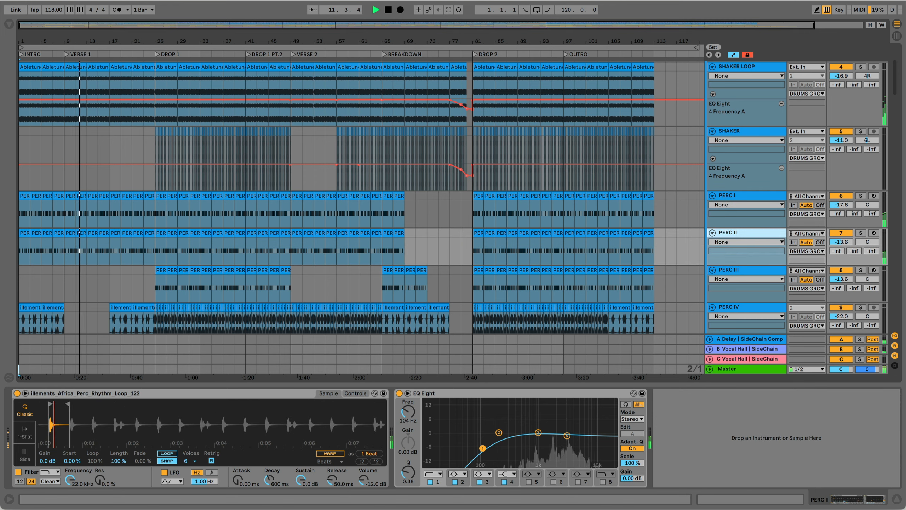
- Inspect the devices on the PERC III, PERC IV and BONGO LOOP tracks in turn
{"action": "left_click", "coordinate": [738, 270]}
{"action": "left_click", "coordinate": [744, 308]}
{"action": "scroll", "coordinate": [744, 308], "scroll_direction": "down", "scroll_amount": 4}
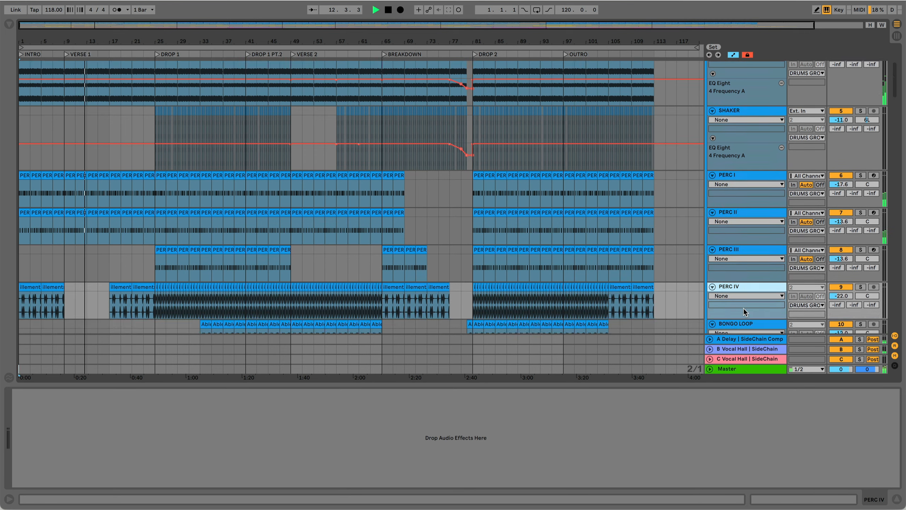
{"action": "left_click", "coordinate": [744, 308]}
- Inspect the devices on the RHYTHM LOOP, HI HAT, TAMBOURINE LOOP and TOP LOOP tracks
{"action": "scroll", "coordinate": [743, 308], "scroll_direction": "down", "scroll_amount": 2}
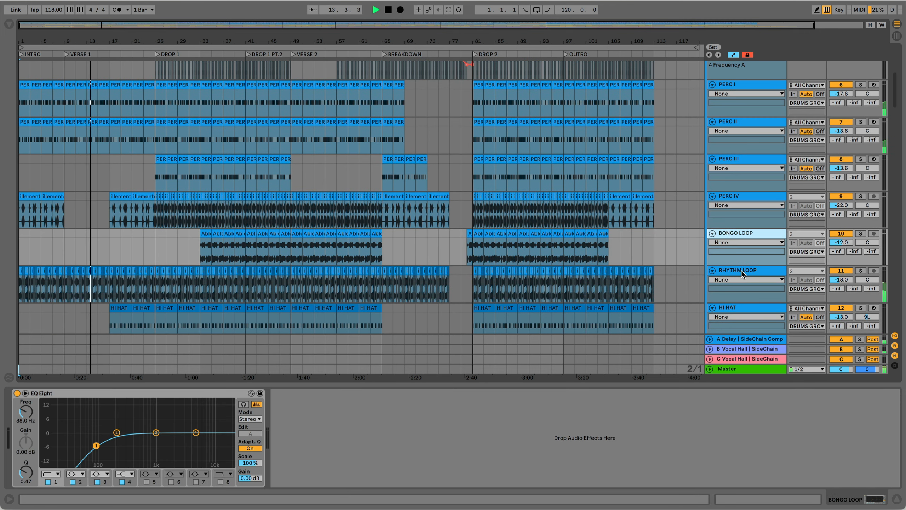
{"action": "scroll", "coordinate": [742, 271], "scroll_direction": "down", "scroll_amount": 2}
{"action": "left_click", "coordinate": [741, 270]}
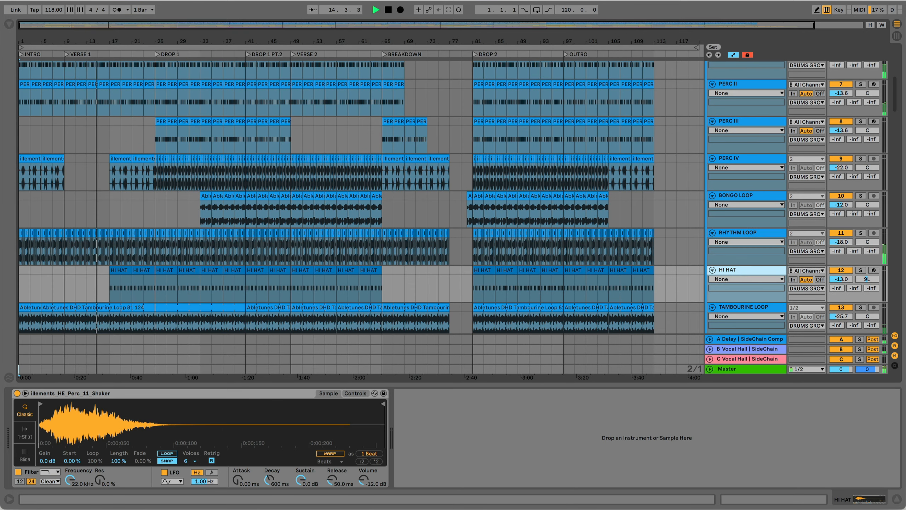
{"action": "scroll", "coordinate": [741, 270], "scroll_direction": "down", "scroll_amount": 2}
{"action": "left_click", "coordinate": [738, 277]}
{"action": "scroll", "coordinate": [738, 277], "scroll_direction": "down", "scroll_amount": 2}
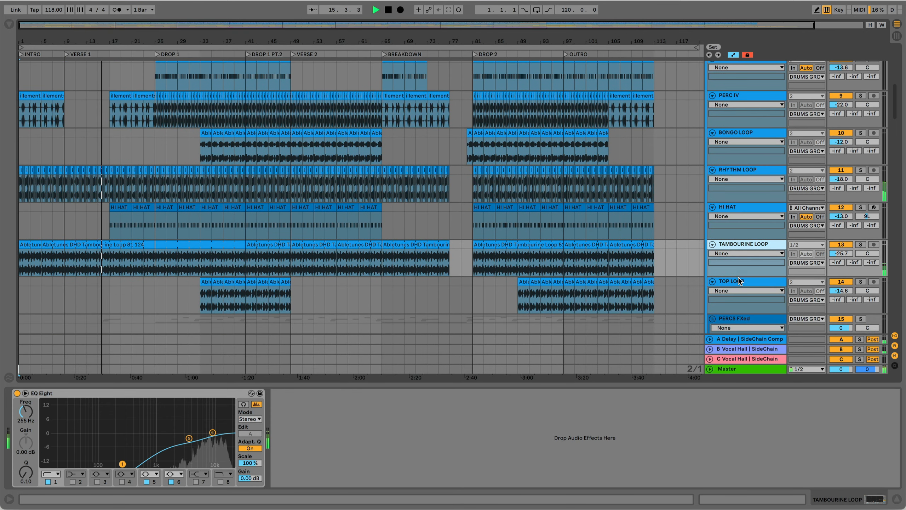
{"action": "left_click", "coordinate": [738, 277]}
- Inspect the device chains of the PERCS FXed group and its CLAPS FXed, Drum Fill, Fills and High Perc tracks
{"action": "scroll", "coordinate": [738, 277], "scroll_direction": "down", "scroll_amount": 1}
{"action": "left_click", "coordinate": [738, 277]}
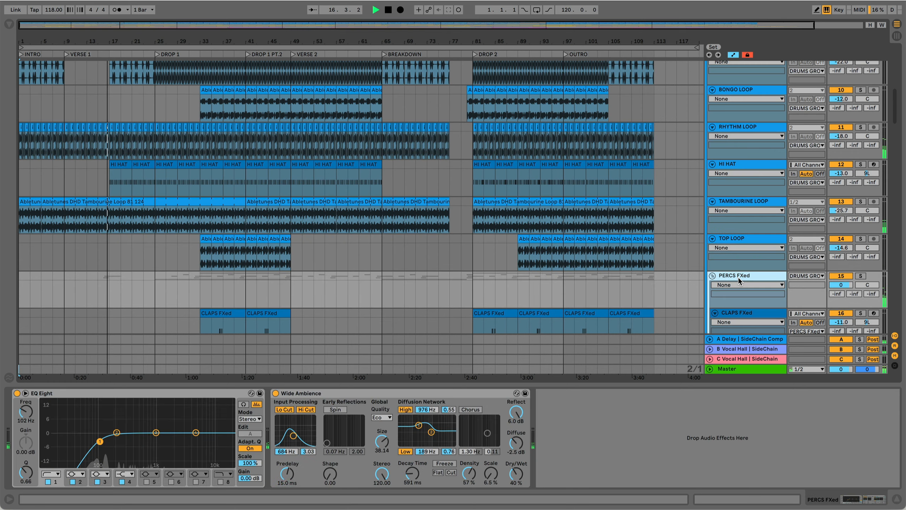
{"action": "scroll", "coordinate": [738, 277], "scroll_direction": "down", "scroll_amount": 2}
{"action": "left_click", "coordinate": [741, 275]}
{"action": "scroll", "coordinate": [741, 274], "scroll_direction": "down", "scroll_amount": 1}
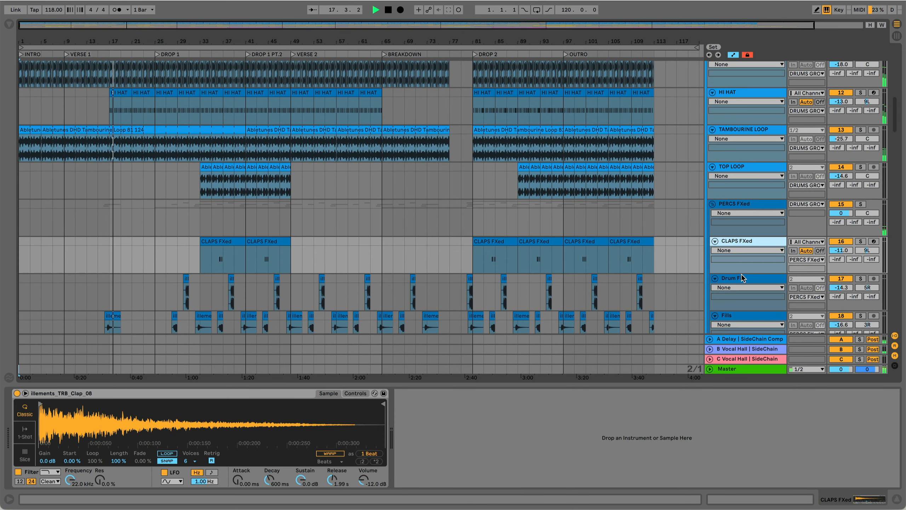
{"action": "left_click", "coordinate": [741, 273]}
{"action": "scroll", "coordinate": [741, 275], "scroll_direction": "down", "scroll_amount": 1}
{"action": "left_click", "coordinate": [740, 287]}
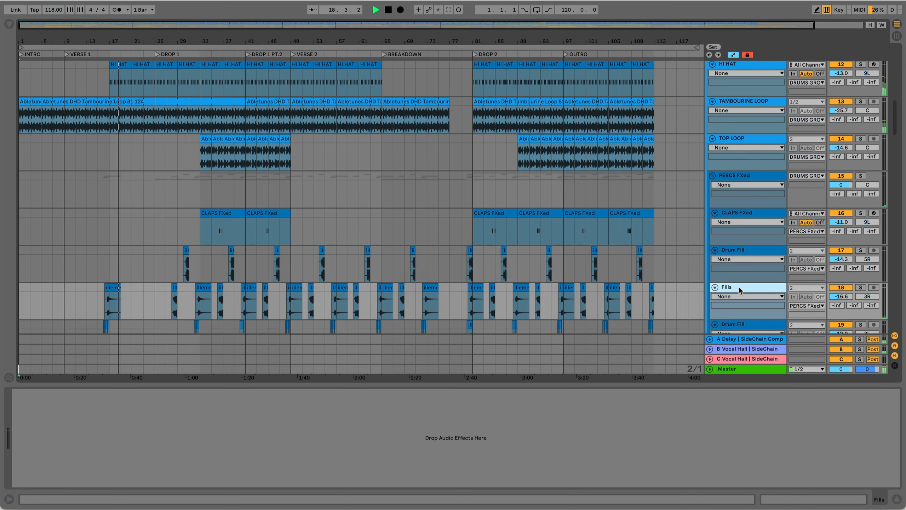
{"action": "scroll", "coordinate": [739, 287], "scroll_direction": "down", "scroll_amount": 1}
{"action": "left_click", "coordinate": [738, 289]}
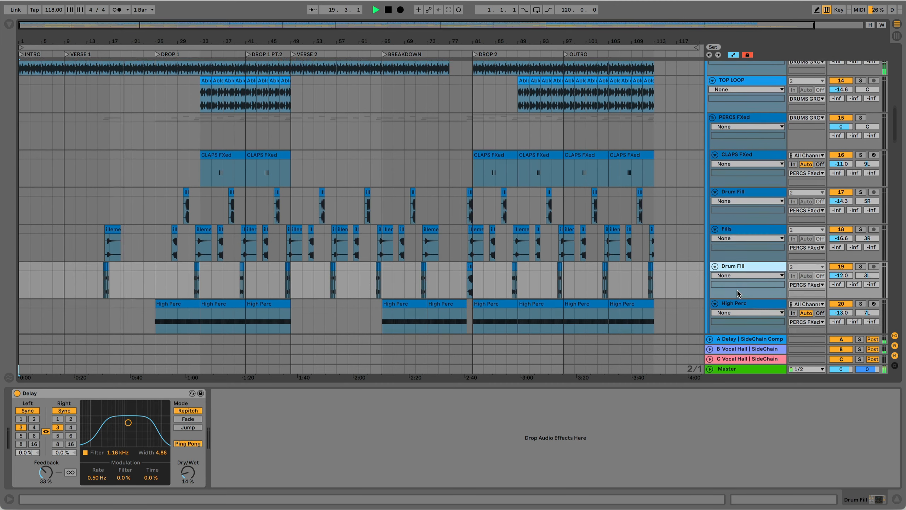
{"action": "scroll", "coordinate": [738, 290], "scroll_direction": "down", "scroll_amount": 1}
{"action": "left_click", "coordinate": [737, 301]}
- Inspect the device chains of the INSTRUMENTS GROUP and its DRONE and TRANSITION tracks
{"action": "scroll", "coordinate": [737, 301], "scroll_direction": "down", "scroll_amount": 1}
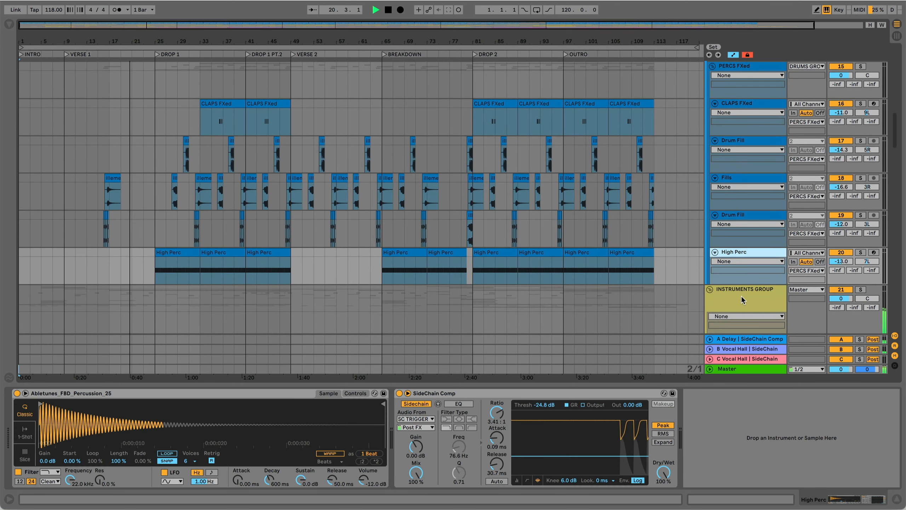
{"action": "left_click", "coordinate": [740, 295]}
{"action": "scroll", "coordinate": [741, 296], "scroll_direction": "down", "scroll_amount": 1}
{"action": "left_click", "coordinate": [740, 281]}
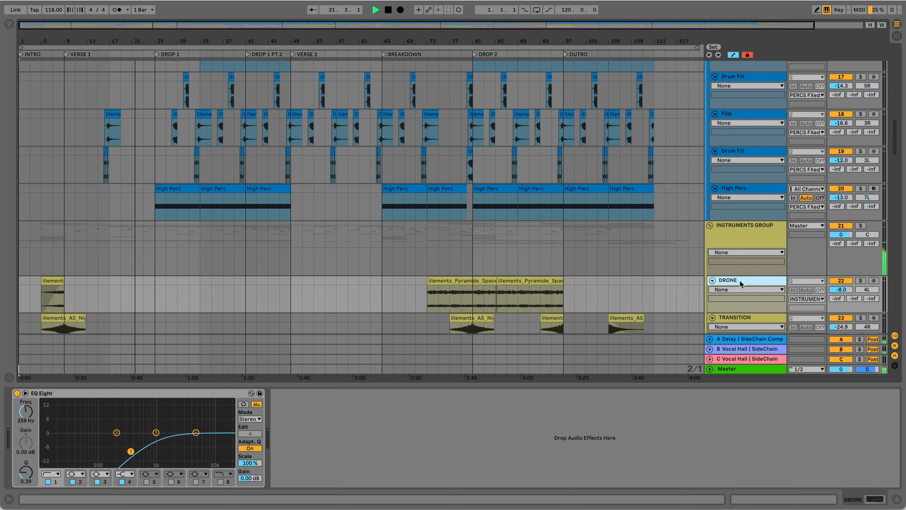
{"action": "scroll", "coordinate": [740, 280], "scroll_direction": "down", "scroll_amount": 1}
{"action": "left_click", "coordinate": [743, 272]}
- Inspect the device chains of the HANG DRUM LOOP, PLUCK I and PLUCK II tracks
{"action": "scroll", "coordinate": [742, 271], "scroll_direction": "down", "scroll_amount": 1}
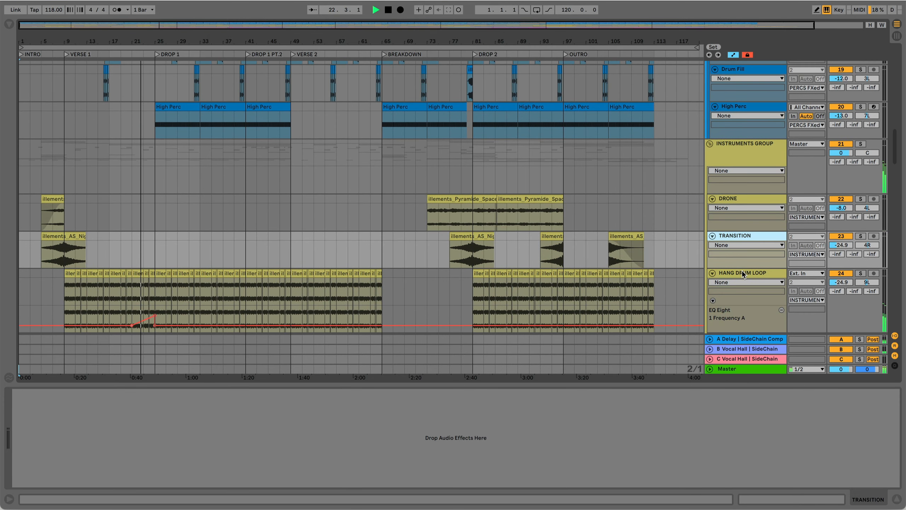
{"action": "left_click", "coordinate": [740, 271]}
{"action": "scroll", "coordinate": [740, 271], "scroll_direction": "down", "scroll_amount": 2}
{"action": "scroll", "coordinate": [741, 270], "scroll_direction": "down", "scroll_amount": 1}
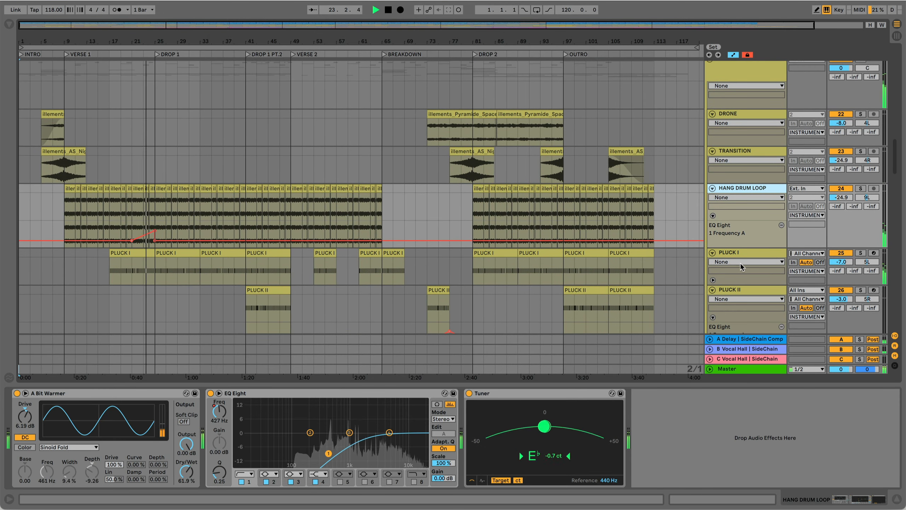
{"action": "left_click", "coordinate": [739, 252]}
{"action": "scroll", "coordinate": [739, 253], "scroll_direction": "down", "scroll_amount": 2}
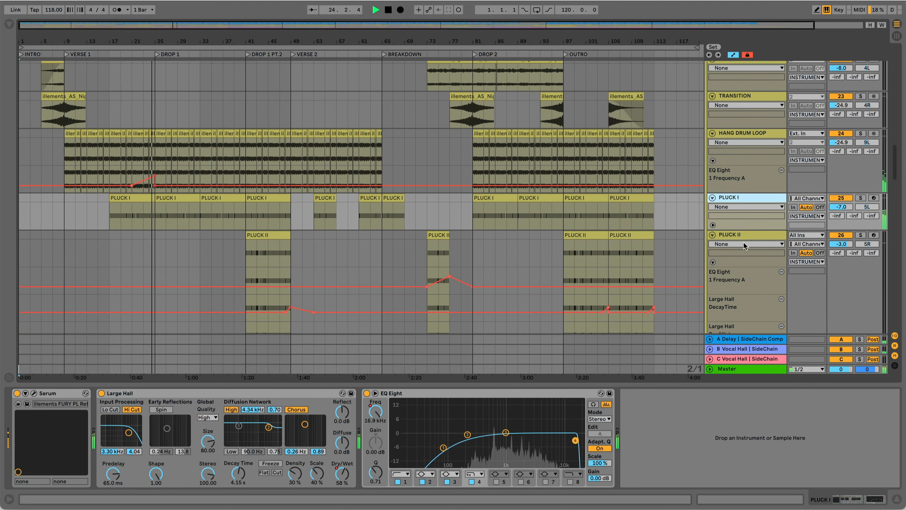
{"action": "left_click", "coordinate": [745, 236]}
- Inspect the devices on the SOUNDS LONG RVRB group and its GUITARS, AAAH VOX and VOX FEMALE tracks
{"action": "scroll", "coordinate": [745, 243], "scroll_direction": "down", "scroll_amount": 3}
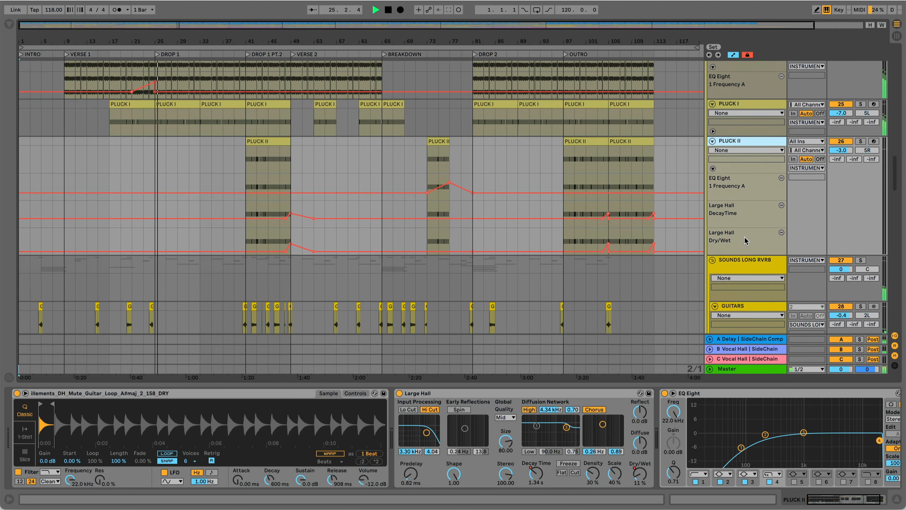
{"action": "left_click", "coordinate": [745, 256]}
{"action": "scroll", "coordinate": [745, 256], "scroll_direction": "down", "scroll_amount": 2}
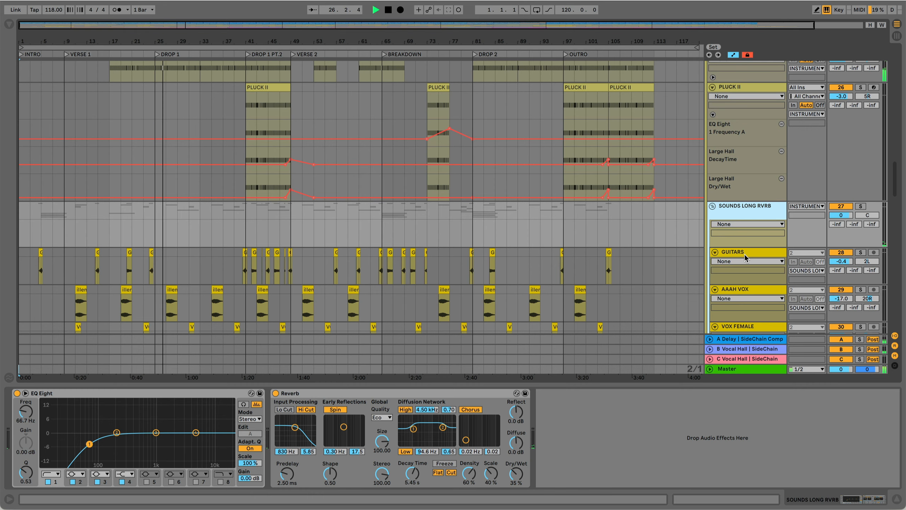
{"action": "left_click", "coordinate": [745, 252]}
{"action": "scroll", "coordinate": [745, 251], "scroll_direction": "down", "scroll_amount": 2}
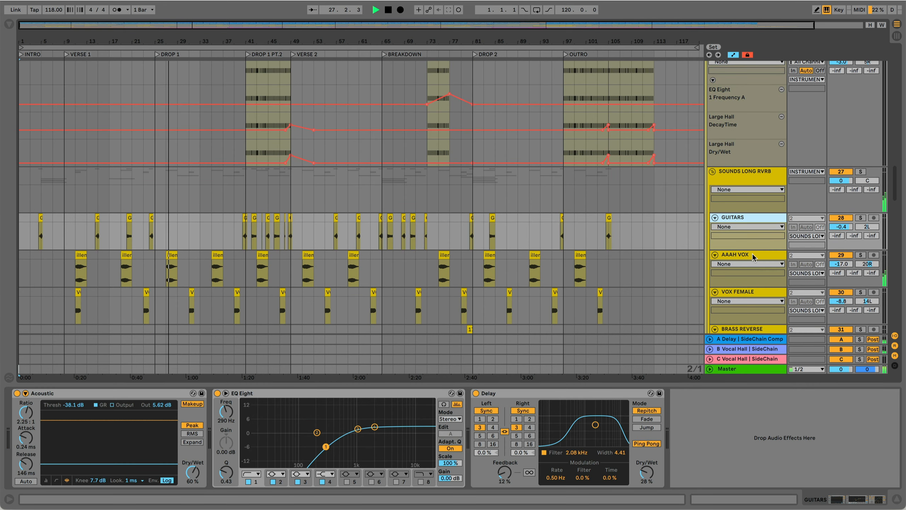
{"action": "left_click", "coordinate": [752, 253]}
{"action": "scroll", "coordinate": [752, 254], "scroll_direction": "down", "scroll_amount": 1}
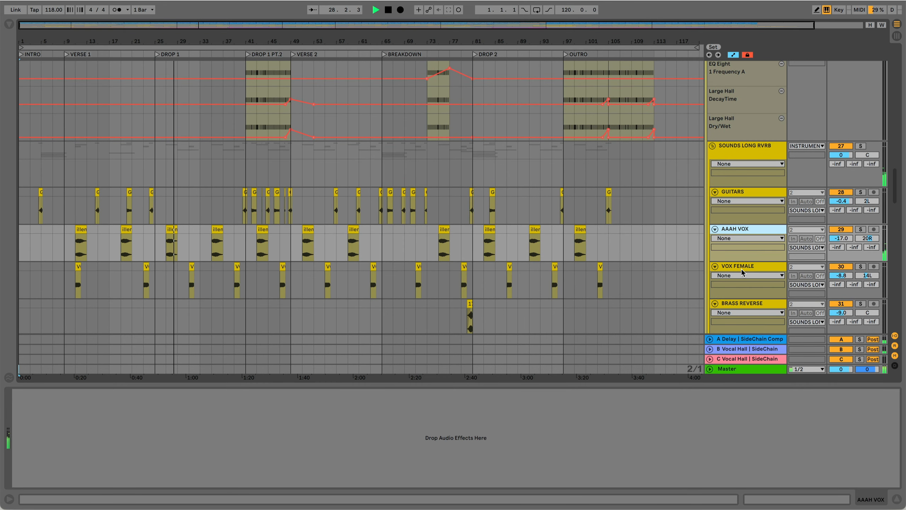
{"action": "left_click", "coordinate": [742, 267]}
- Inspect the devices on the BRASS REVERSE, LOW BRASS SHOT and KALIMBA BONUS tracks
{"action": "scroll", "coordinate": [742, 272], "scroll_direction": "down", "scroll_amount": 1}
{"action": "left_click", "coordinate": [743, 271]}
{"action": "scroll", "coordinate": [746, 270], "scroll_direction": "down", "scroll_amount": 2}
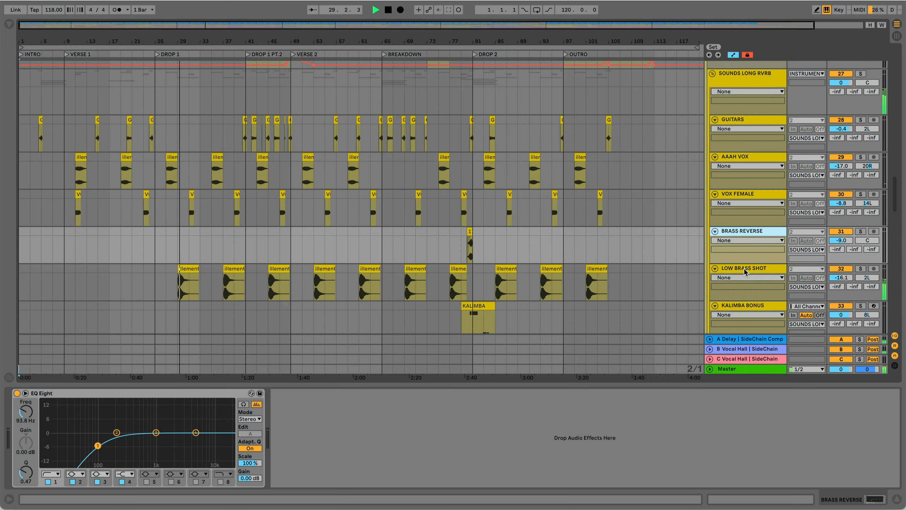
{"action": "left_click", "coordinate": [753, 267]}
{"action": "scroll", "coordinate": [754, 266], "scroll_direction": "down", "scroll_amount": 2}
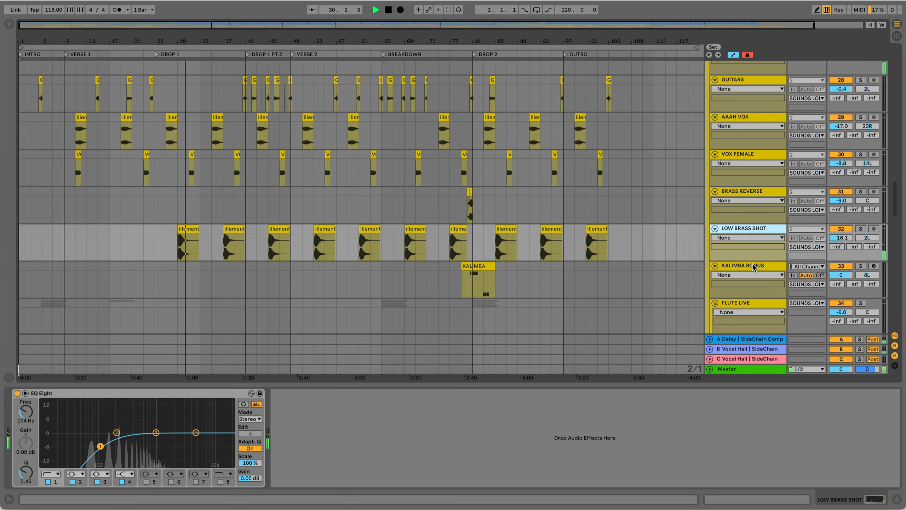
{"action": "left_click", "coordinate": [753, 266]}
- Inspect the devices of the FLUTE LIVE group and its FLUTE I, FLUTE II and FLUTE III tracks
{"action": "scroll", "coordinate": [752, 267], "scroll_direction": "down", "scroll_amount": 2}
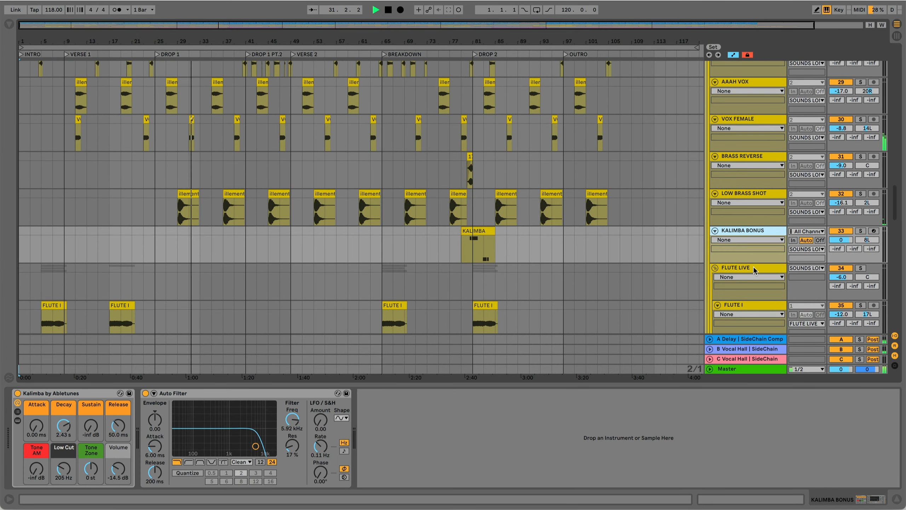
{"action": "left_click", "coordinate": [754, 268]}
{"action": "scroll", "coordinate": [755, 270], "scroll_direction": "down", "scroll_amount": 2}
{"action": "left_click", "coordinate": [755, 275]}
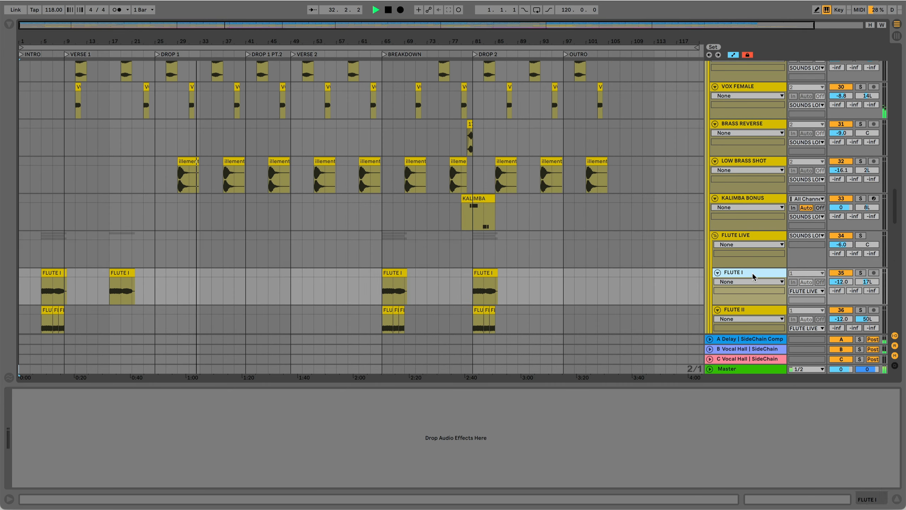
{"action": "scroll", "coordinate": [753, 274], "scroll_direction": "down", "scroll_amount": 2}
{"action": "left_click", "coordinate": [748, 280]}
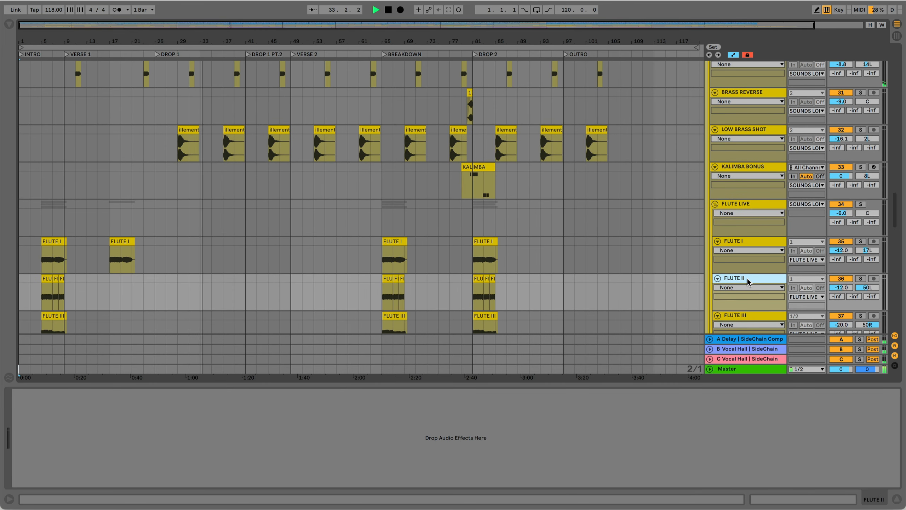
{"action": "scroll", "coordinate": [748, 281], "scroll_direction": "down", "scroll_amount": 2}
{"action": "left_click", "coordinate": [743, 288]}
- Inspect the devices of the PIANO GROUP and its PIANO LIVE I, PIANO LIVE II and PIANO GRAND tracks
{"action": "scroll", "coordinate": [743, 288], "scroll_direction": "down", "scroll_amount": 2}
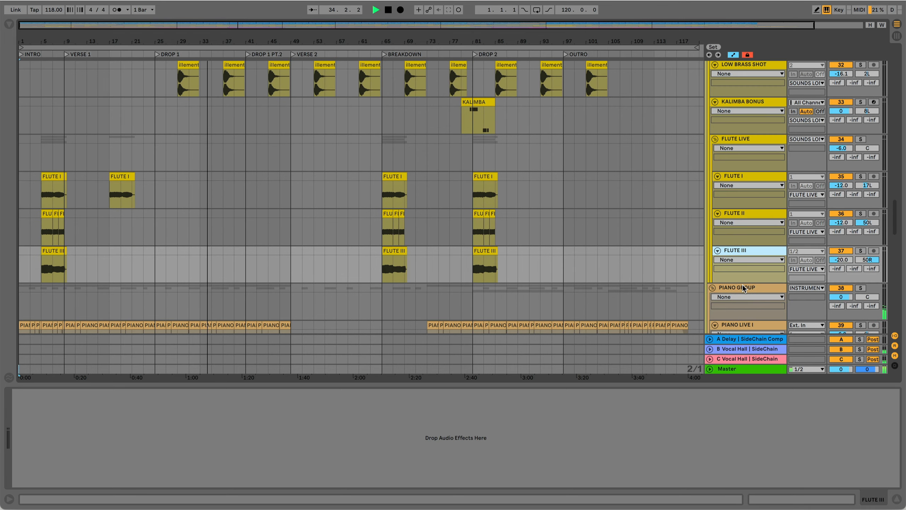
{"action": "left_click", "coordinate": [743, 288]}
{"action": "scroll", "coordinate": [742, 285], "scroll_direction": "down", "scroll_amount": 2}
{"action": "scroll", "coordinate": [749, 282], "scroll_direction": "down", "scroll_amount": 1}
{"action": "left_click", "coordinate": [755, 281]}
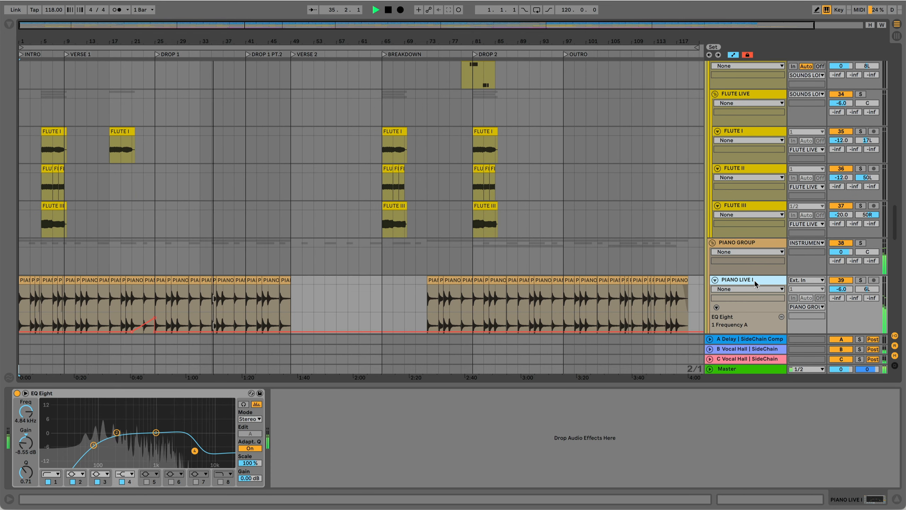
{"action": "scroll", "coordinate": [755, 281], "scroll_direction": "down", "scroll_amount": 3}
{"action": "scroll", "coordinate": [755, 281], "scroll_direction": "down", "scroll_amount": 1}
{"action": "left_click", "coordinate": [755, 281]}
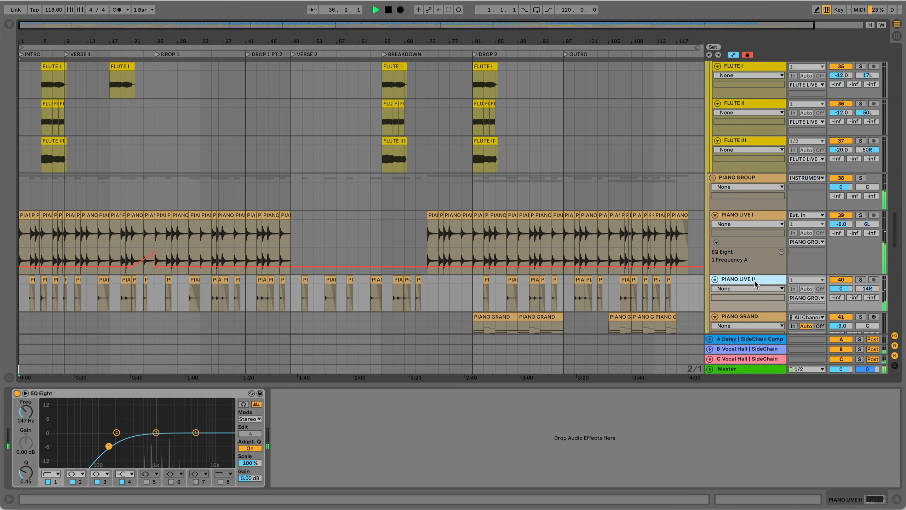
{"action": "scroll", "coordinate": [755, 281], "scroll_direction": "down", "scroll_amount": 1}
{"action": "left_click", "coordinate": [746, 290]}
- Inspect the device chains of the BASS GROUP and its BASS TOMS RHYTHM, BASS I, BASS II and BASS REVERSE tracks
{"action": "scroll", "coordinate": [746, 291], "scroll_direction": "down", "scroll_amount": 1}
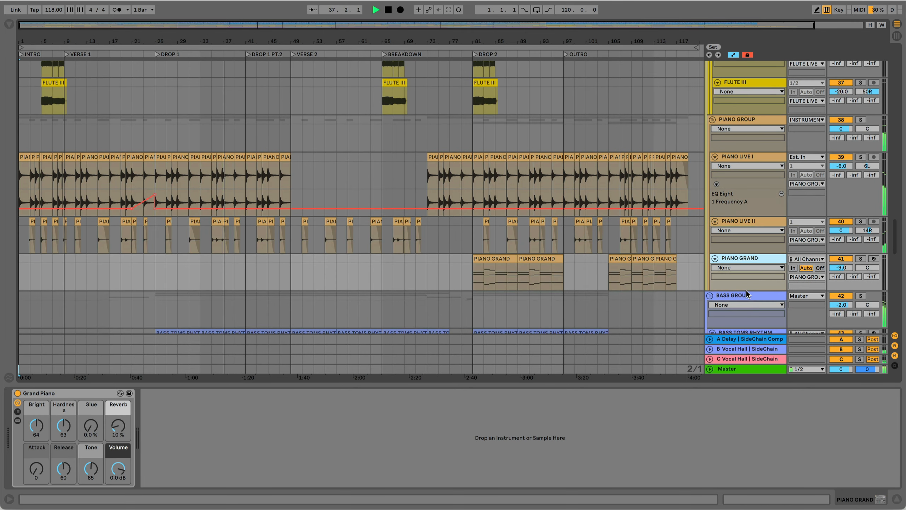
{"action": "left_click", "coordinate": [742, 295]}
{"action": "scroll", "coordinate": [742, 295], "scroll_direction": "down", "scroll_amount": 1}
{"action": "left_click", "coordinate": [742, 295]}
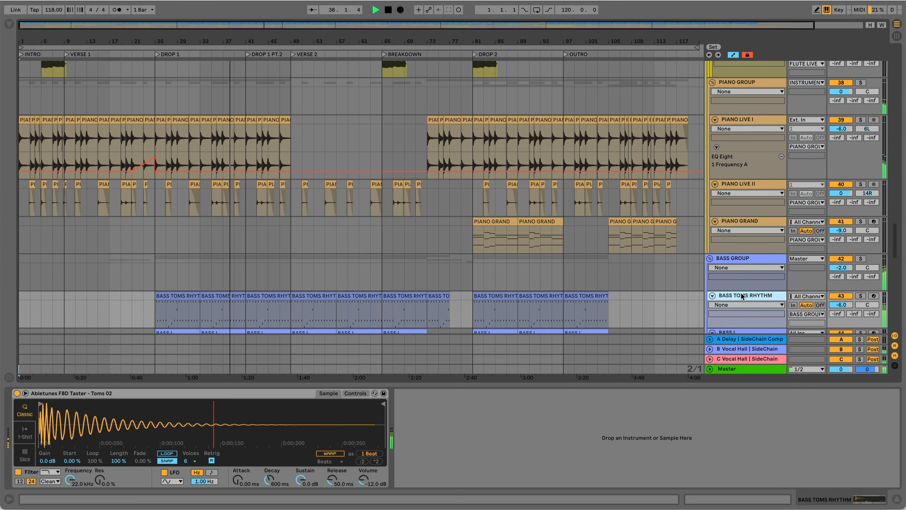
{"action": "scroll", "coordinate": [743, 295], "scroll_direction": "down", "scroll_amount": 1}
{"action": "left_click", "coordinate": [742, 296]}
{"action": "scroll", "coordinate": [743, 295], "scroll_direction": "down", "scroll_amount": 2}
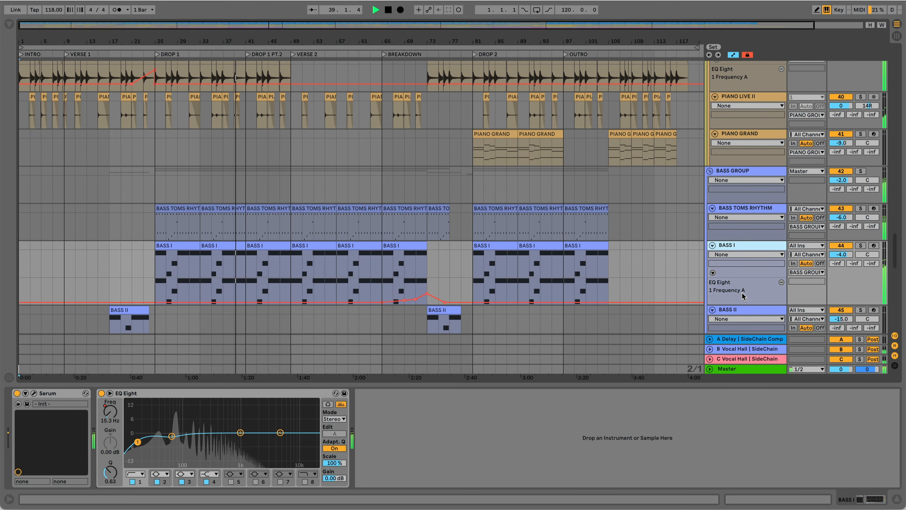
{"action": "left_click", "coordinate": [738, 307]}
{"action": "scroll", "coordinate": [738, 308], "scroll_direction": "down", "scroll_amount": 1}
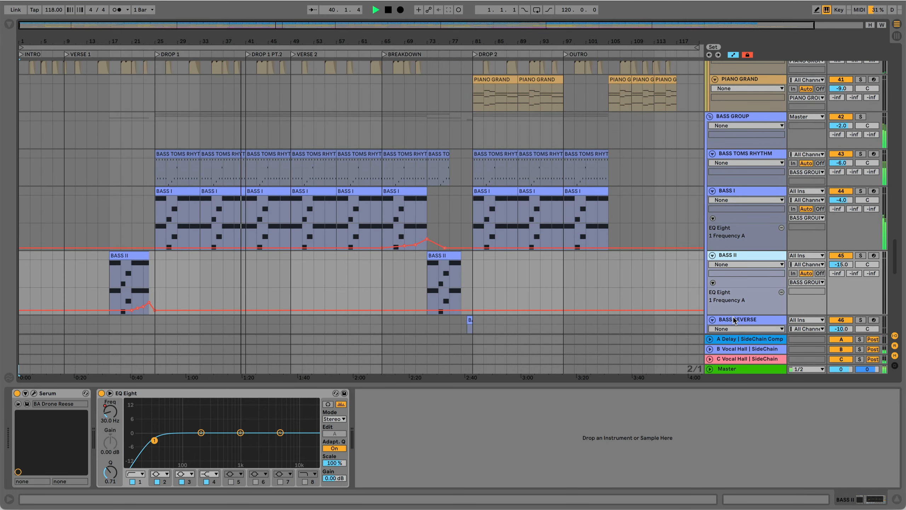
{"action": "left_click", "coordinate": [734, 316]}
- Inspect the device chains of the VOCALS GROUP and its LEAD VOCALS and three AFRICAN VOCALS tracks
{"action": "scroll", "coordinate": [734, 316], "scroll_direction": "down", "scroll_amount": 1}
{"action": "scroll", "coordinate": [734, 316], "scroll_direction": "down", "scroll_amount": 5}
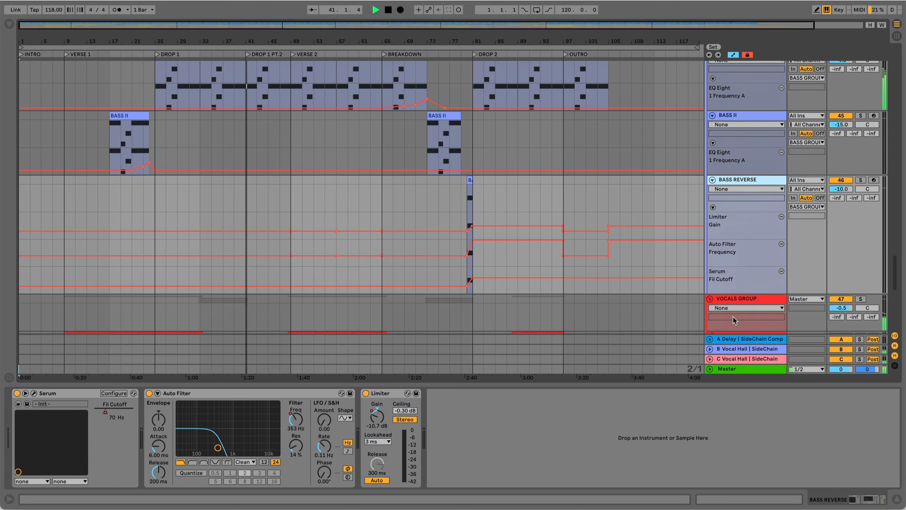
{"action": "left_click", "coordinate": [737, 260]}
{"action": "scroll", "coordinate": [737, 261], "scroll_direction": "down", "scroll_amount": 1}
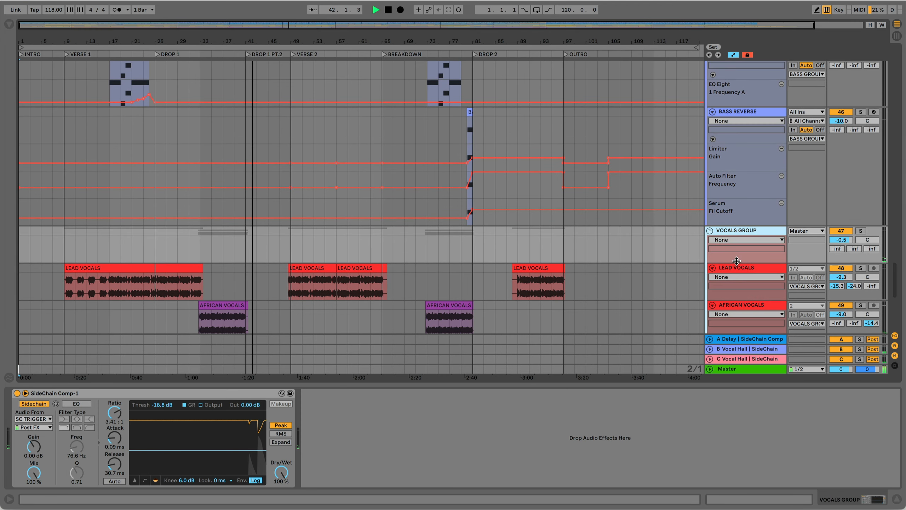
{"action": "left_click", "coordinate": [741, 268]}
{"action": "scroll", "coordinate": [740, 269], "scroll_direction": "down", "scroll_amount": 1}
{"action": "left_click", "coordinate": [737, 281]}
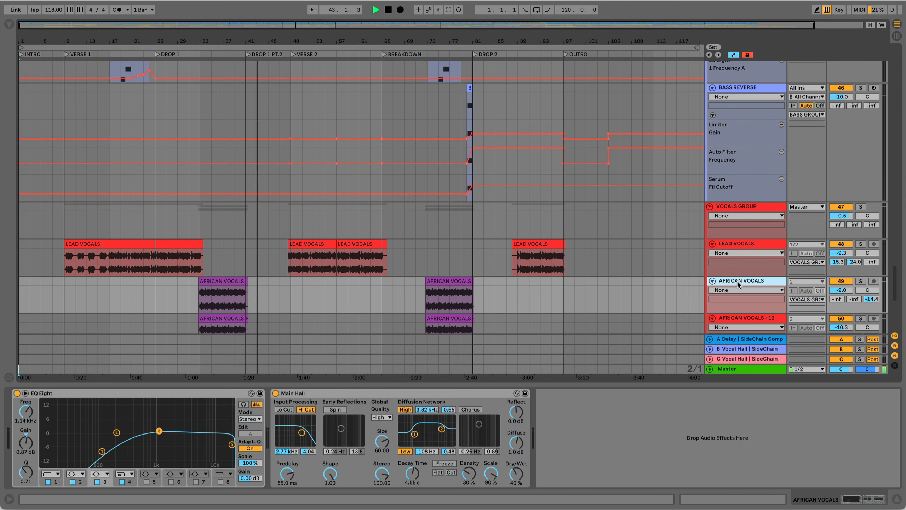
{"action": "scroll", "coordinate": [737, 281], "scroll_direction": "down", "scroll_amount": 1}
{"action": "left_click", "coordinate": [742, 281]}
{"action": "scroll", "coordinate": [742, 281], "scroll_direction": "down", "scroll_amount": 1}
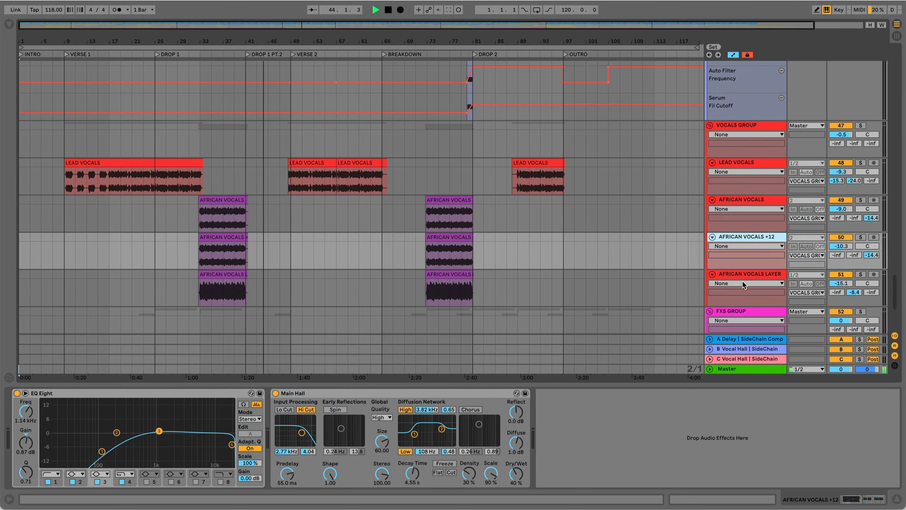
{"action": "left_click", "coordinate": [745, 273]}
- Inspect the device chains of the FXS GROUP, its NOISE FALL, IMPACT and RISER tracks, and the Master
{"action": "scroll", "coordinate": [745, 273], "scroll_direction": "down", "scroll_amount": 1}
{"action": "left_click", "coordinate": [740, 274]}
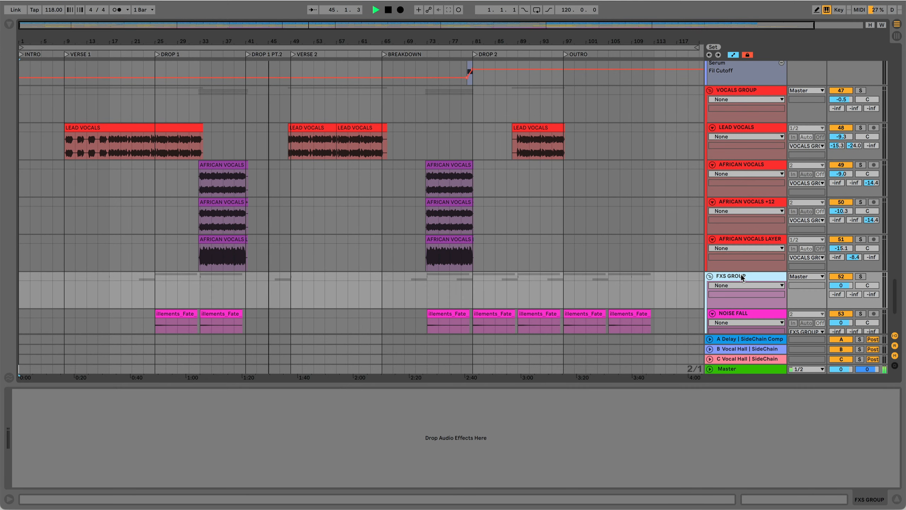
{"action": "scroll", "coordinate": [741, 274], "scroll_direction": "down", "scroll_amount": 1}
{"action": "left_click", "coordinate": [741, 274]}
{"action": "scroll", "coordinate": [742, 273], "scroll_direction": "down", "scroll_amount": 1}
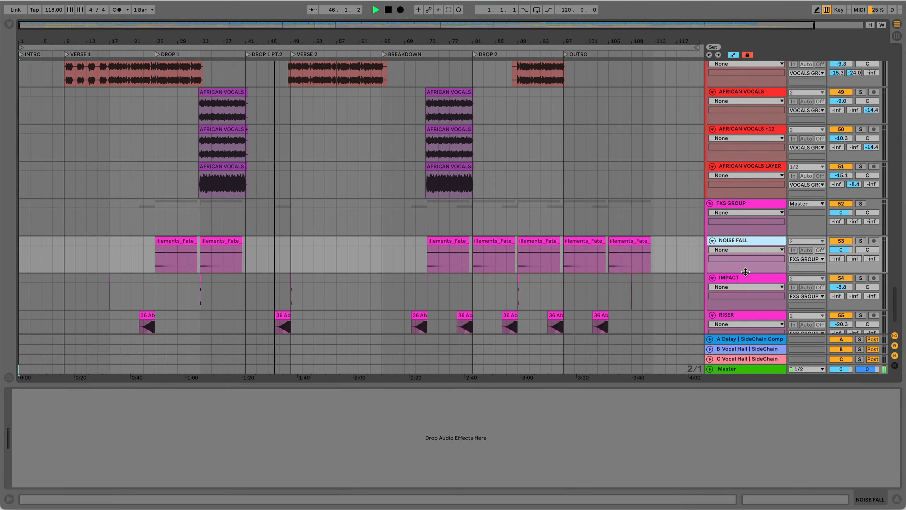
{"action": "left_click", "coordinate": [736, 278]}
{"action": "scroll", "coordinate": [737, 280], "scroll_direction": "down", "scroll_amount": 1}
{"action": "scroll", "coordinate": [737, 279], "scroll_direction": "down", "scroll_amount": 1}
{"action": "left_click", "coordinate": [739, 279]}
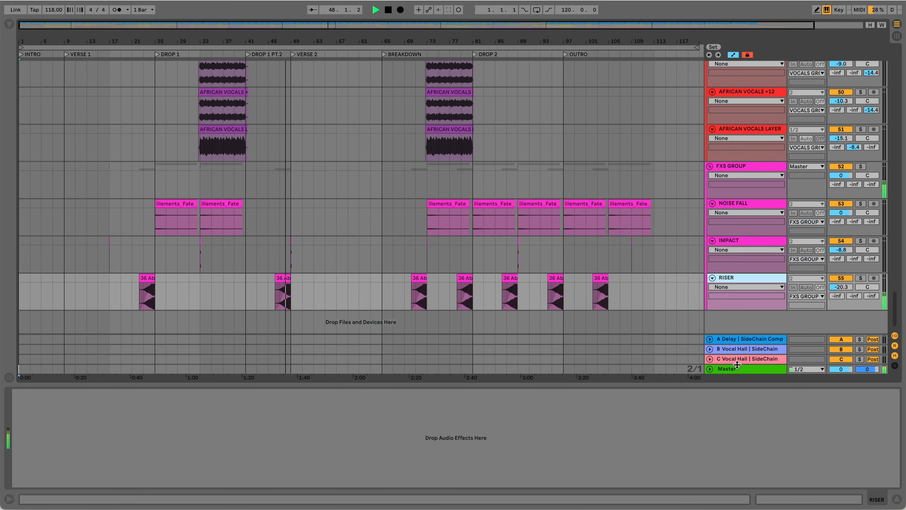
{"action": "left_click", "coordinate": [737, 368]}
- Review the clips and automation of all tracks in the arrangement, from the FXS GROUP back up to the KICK track
{"action": "scroll", "coordinate": [743, 310], "scroll_direction": "up", "scroll_amount": 4}
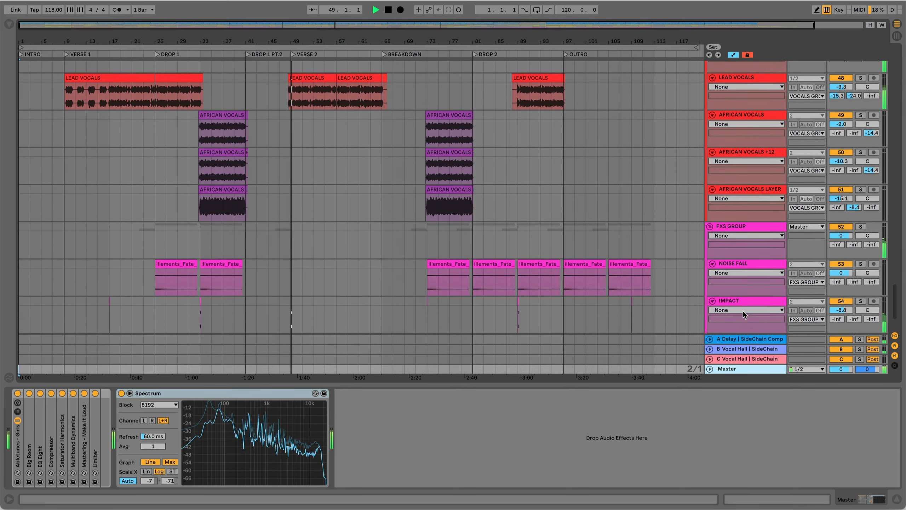
{"action": "scroll", "coordinate": [743, 310], "scroll_direction": "up", "scroll_amount": 4}
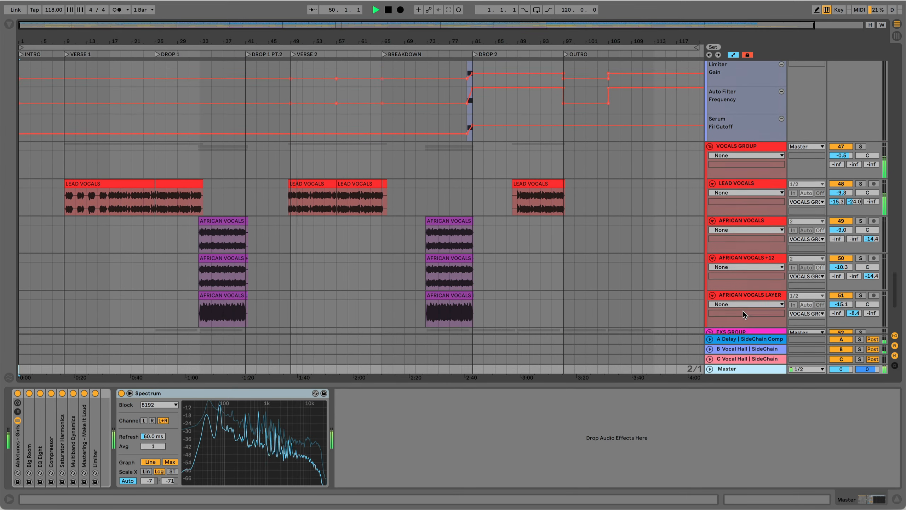
{"action": "scroll", "coordinate": [744, 310], "scroll_direction": "up", "scroll_amount": 4}
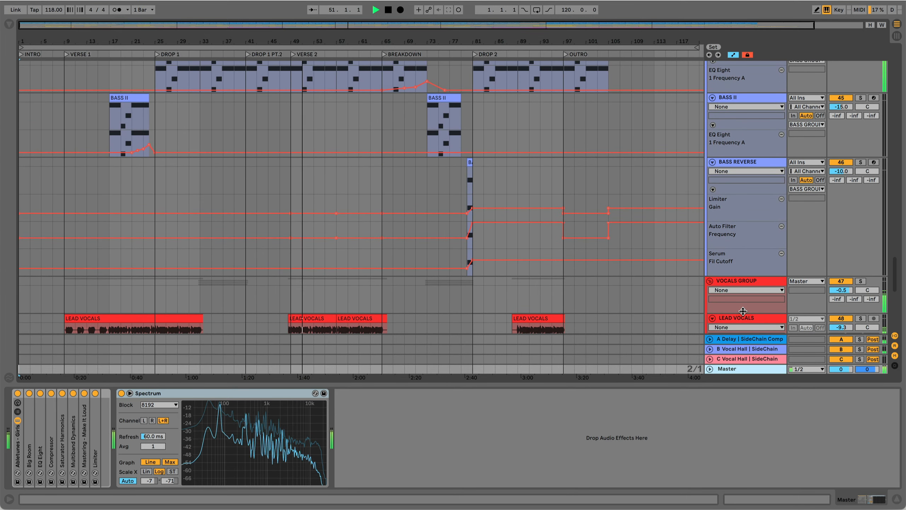
{"action": "scroll", "coordinate": [744, 312], "scroll_direction": "up", "scroll_amount": 4}
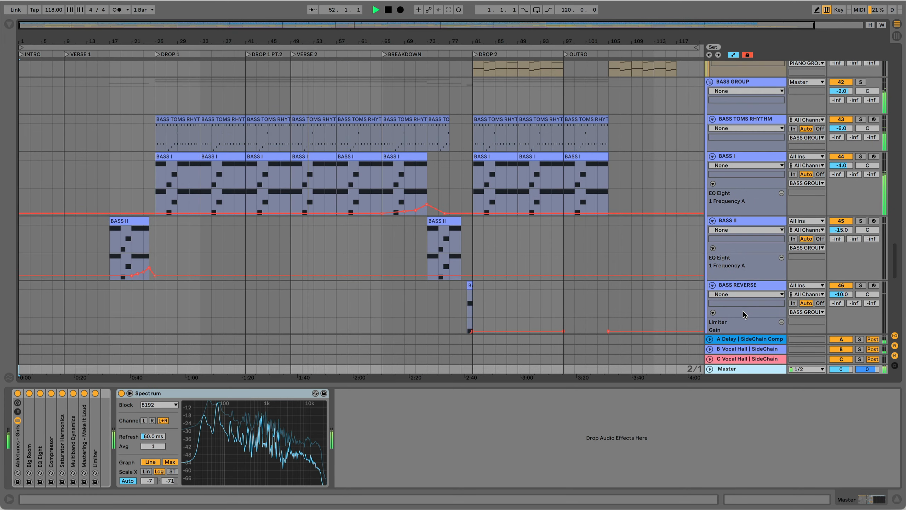
{"action": "scroll", "coordinate": [744, 312], "scroll_direction": "up", "scroll_amount": 5}
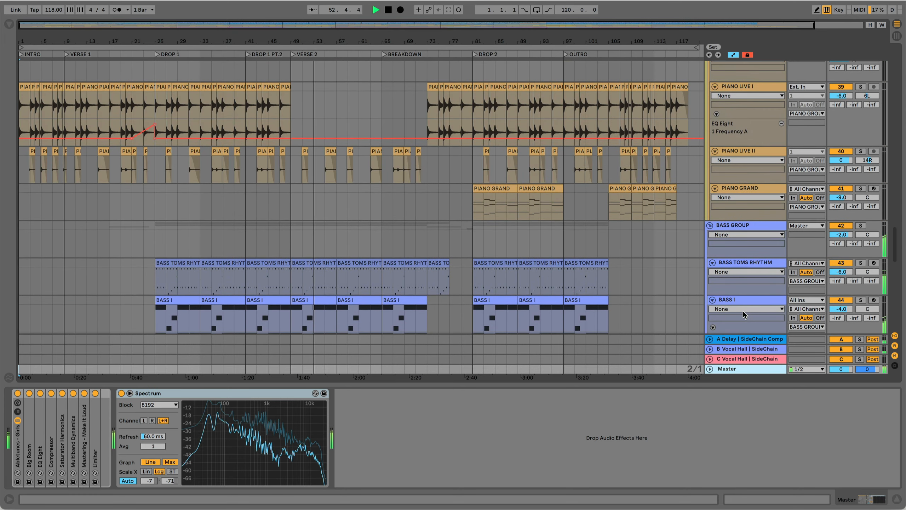
{"action": "scroll", "coordinate": [743, 314], "scroll_direction": "up", "scroll_amount": 5}
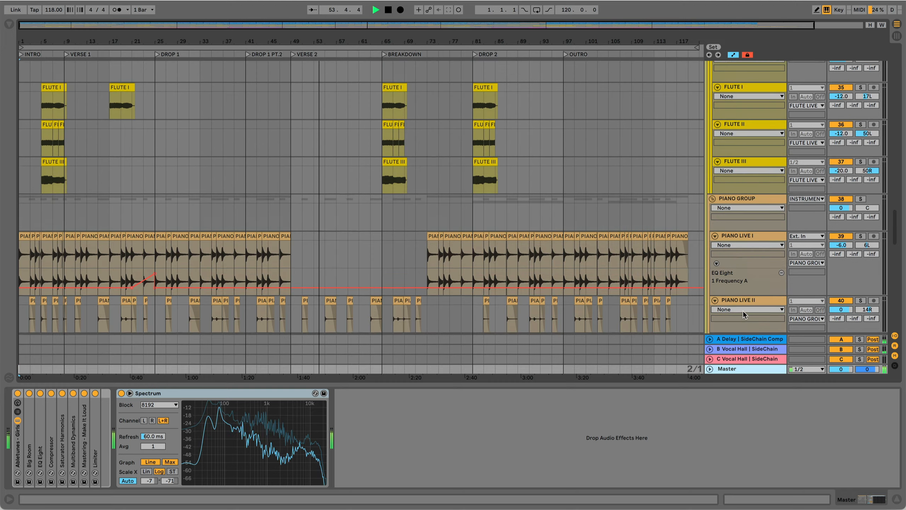
{"action": "scroll", "coordinate": [744, 313], "scroll_direction": "up", "scroll_amount": 5}
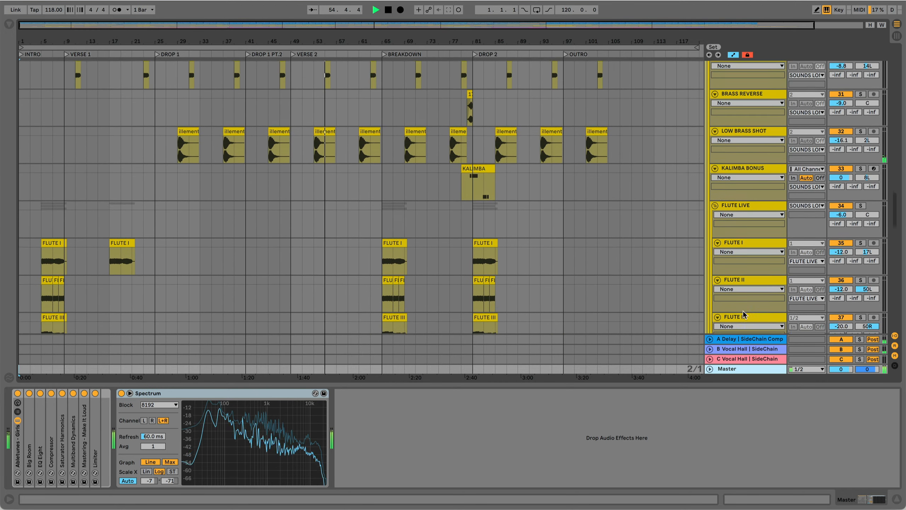
{"action": "scroll", "coordinate": [743, 314], "scroll_direction": "up", "scroll_amount": 4}
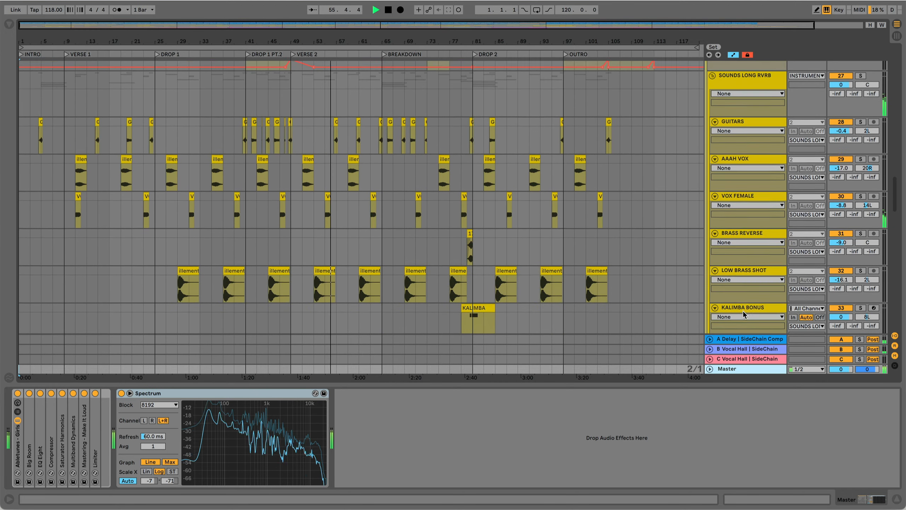
{"action": "scroll", "coordinate": [744, 313], "scroll_direction": "up", "scroll_amount": 4}
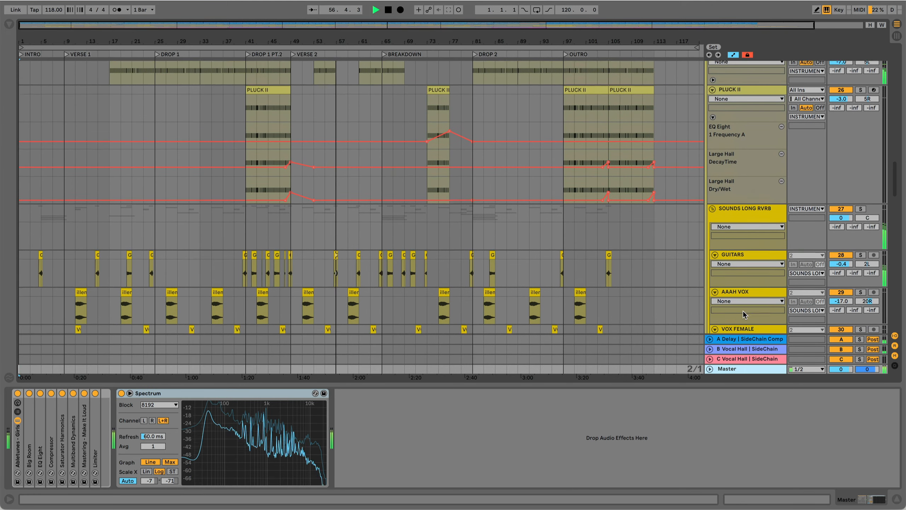
{"action": "scroll", "coordinate": [743, 311], "scroll_direction": "up", "scroll_amount": 4}
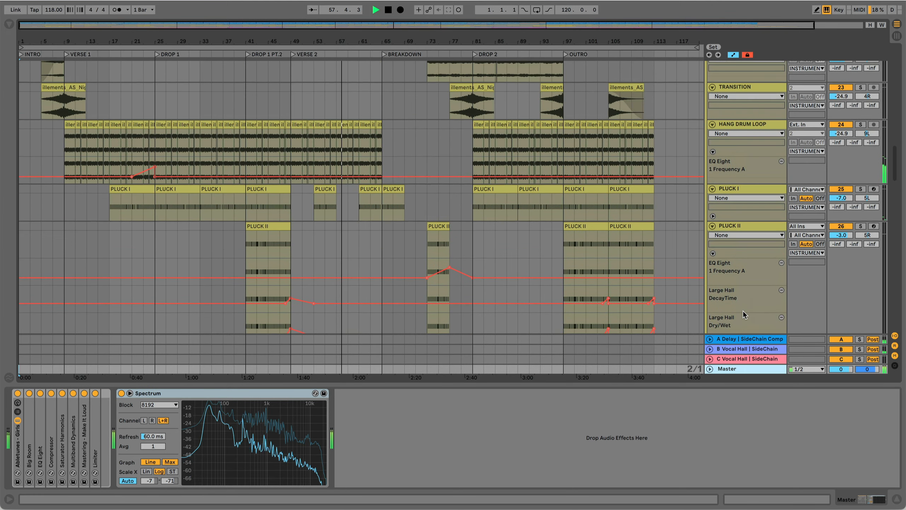
{"action": "scroll", "coordinate": [743, 310], "scroll_direction": "up", "scroll_amount": 4}
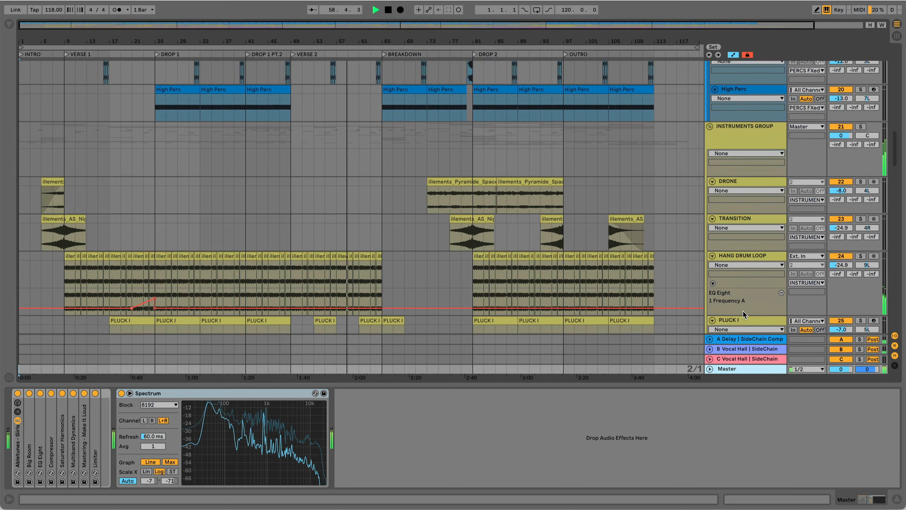
{"action": "scroll", "coordinate": [744, 312], "scroll_direction": "up", "scroll_amount": 4}
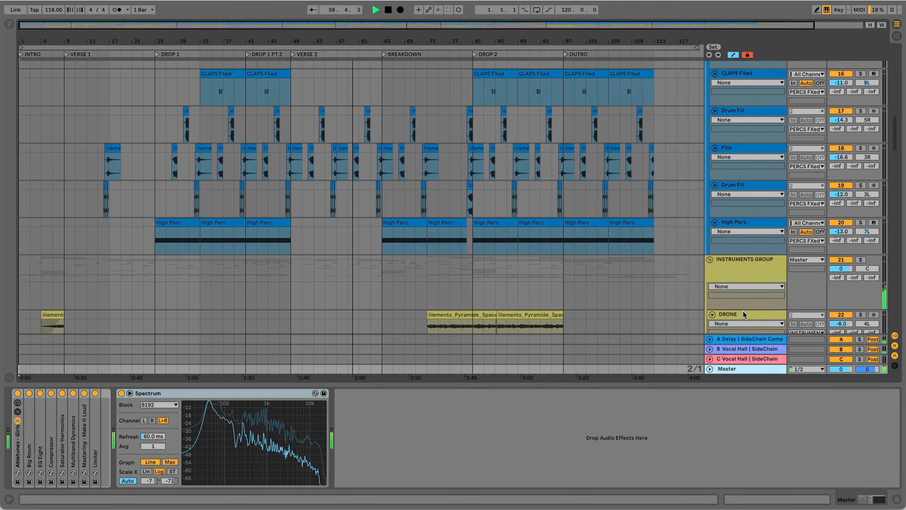
{"action": "scroll", "coordinate": [743, 312], "scroll_direction": "up", "scroll_amount": 5}
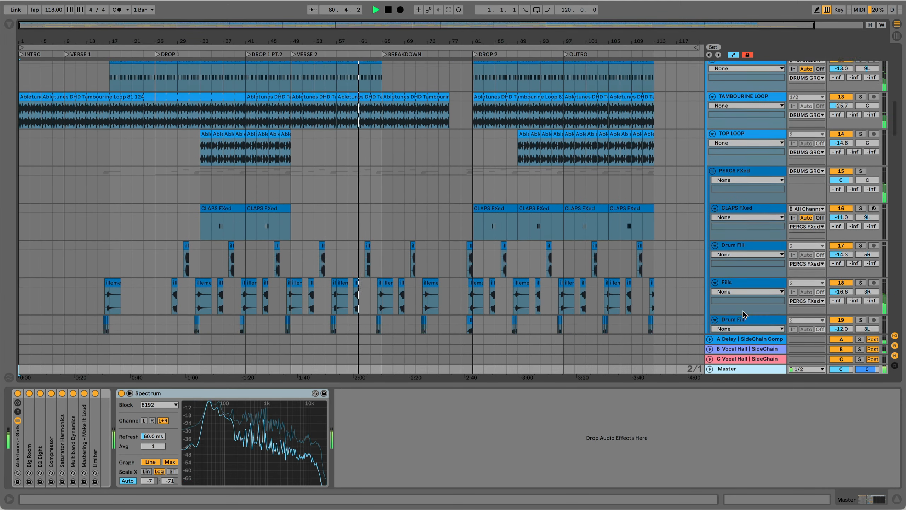
{"action": "scroll", "coordinate": [744, 312], "scroll_direction": "up", "scroll_amount": 5}
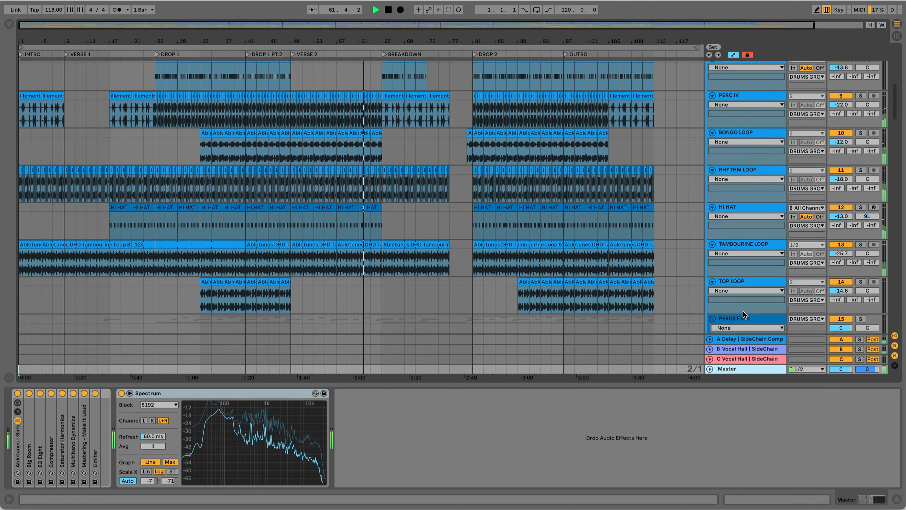
{"action": "scroll", "coordinate": [744, 312], "scroll_direction": "up", "scroll_amount": 5}
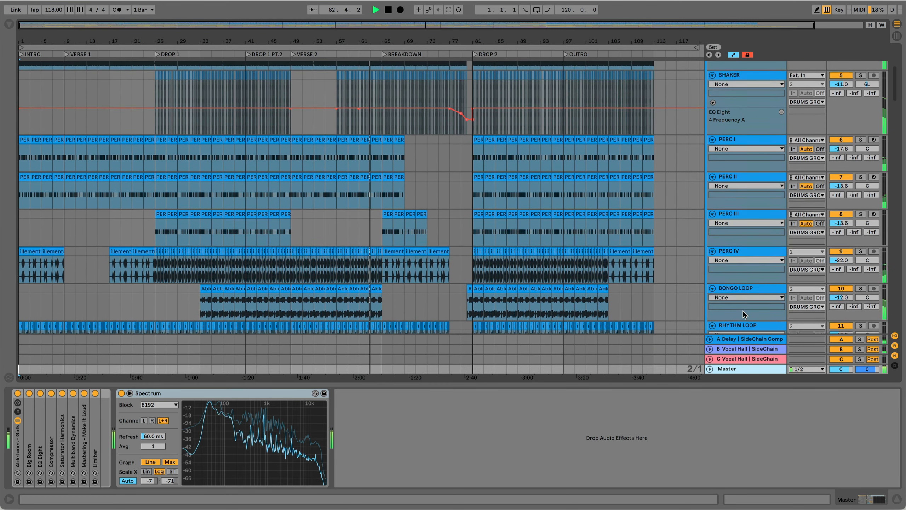
{"action": "scroll", "coordinate": [744, 312], "scroll_direction": "up", "scroll_amount": 3}
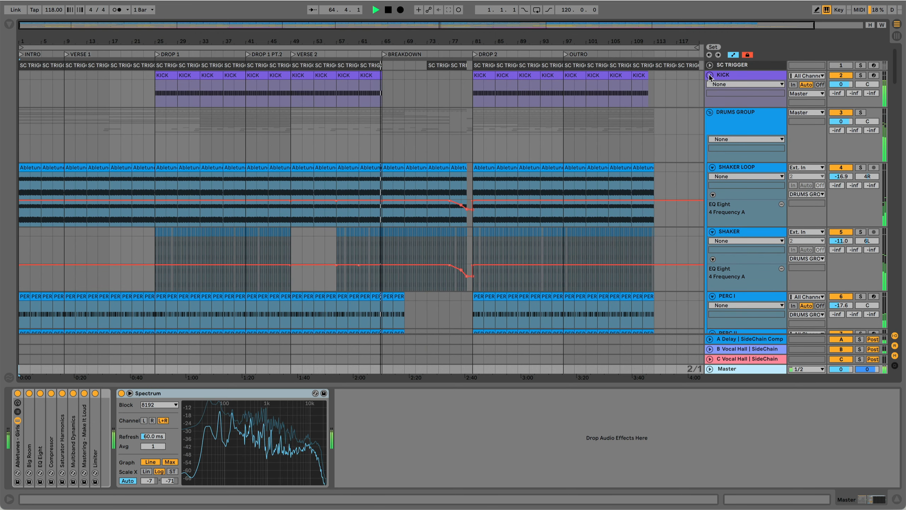
- Fold the KICK track and the DRUMS, INSTRUMENTS, BASS, VOCALS and FXS groups into a compact arrangement overview
{"action": "left_click", "coordinate": [711, 76]}
{"action": "left_click", "coordinate": [711, 85]}
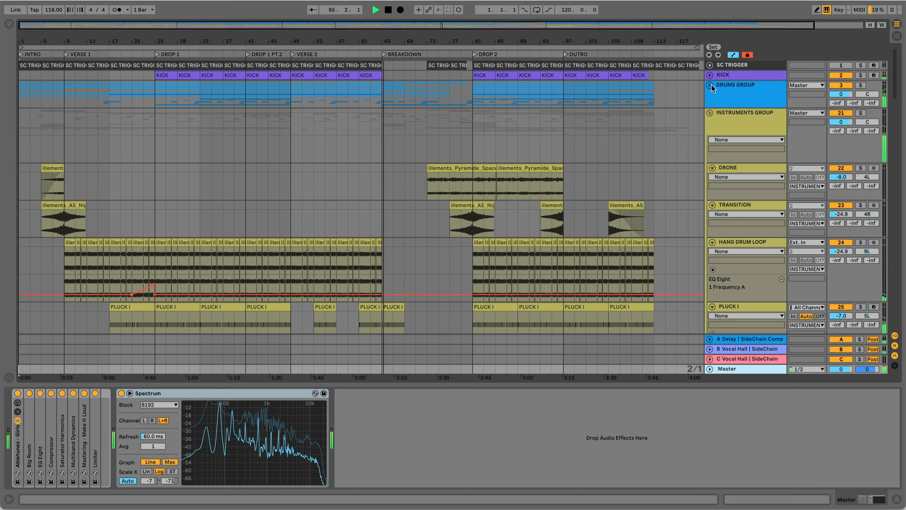
{"action": "left_click", "coordinate": [710, 113]}
{"action": "left_click", "coordinate": [710, 140]}
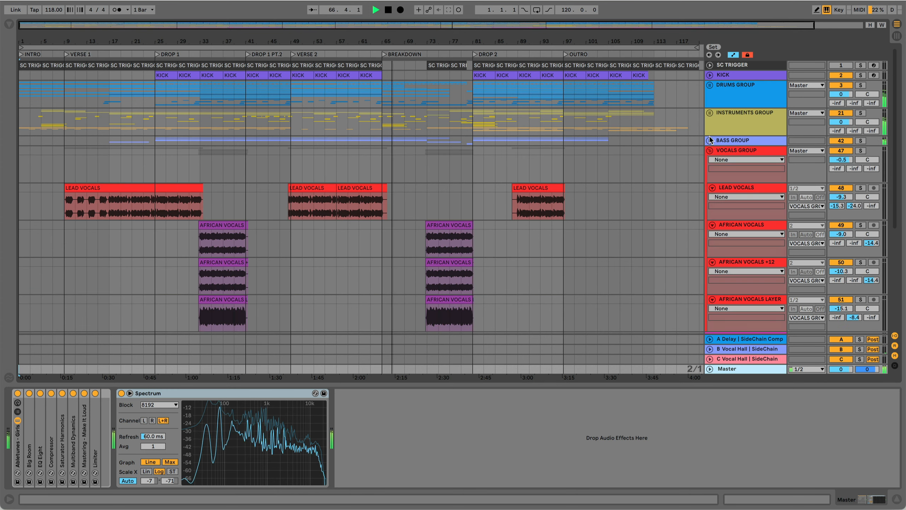
{"action": "left_click", "coordinate": [711, 151]}
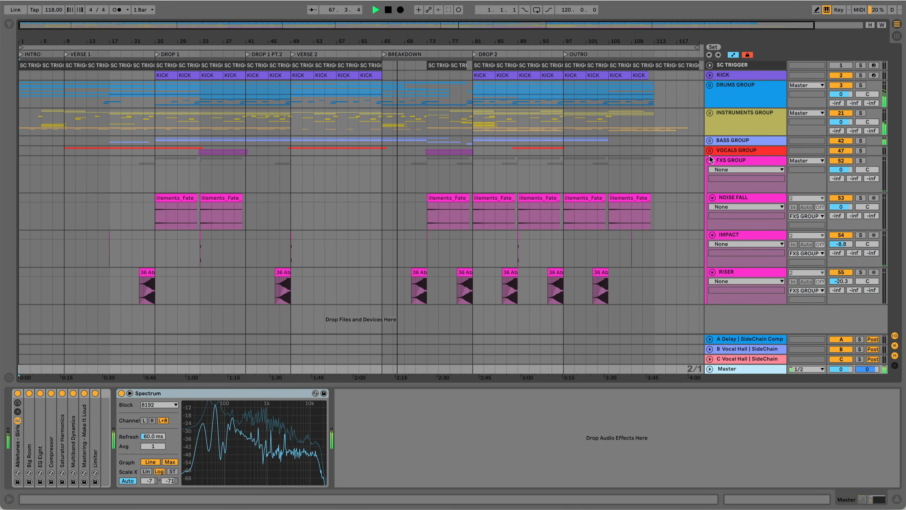
{"action": "left_click", "coordinate": [710, 160]}
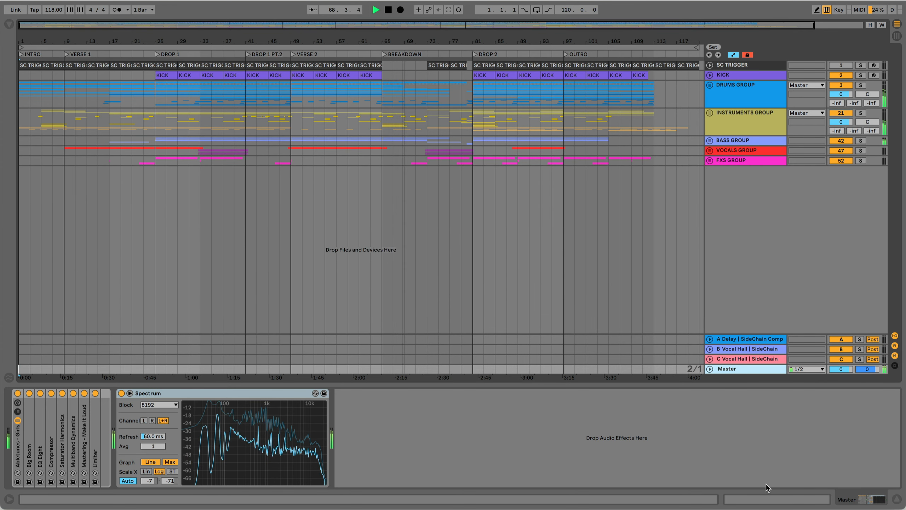